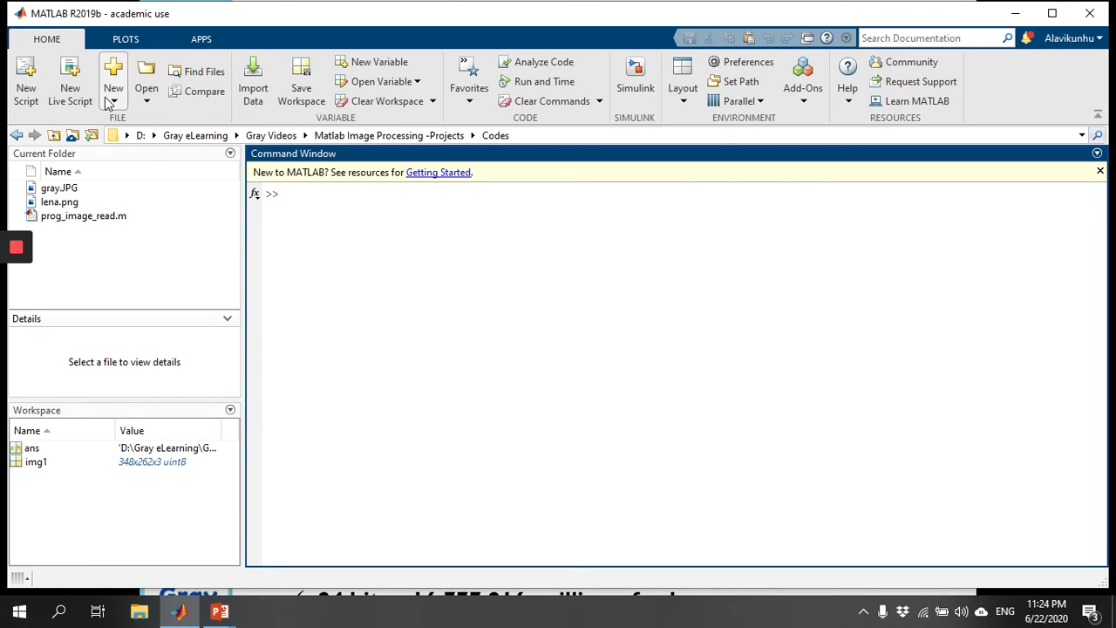
Create a new blank script, Untitled2, from the Home tab's New menu.
{"action": "left_click", "coordinate": [116, 69]}
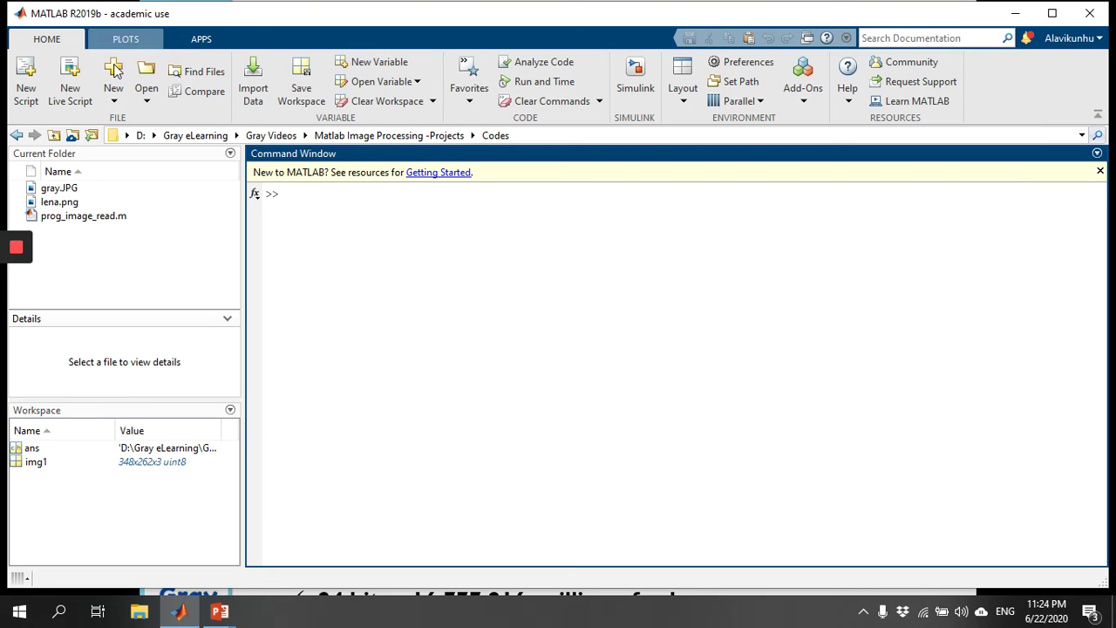
{"action": "left_click", "coordinate": [114, 103]}
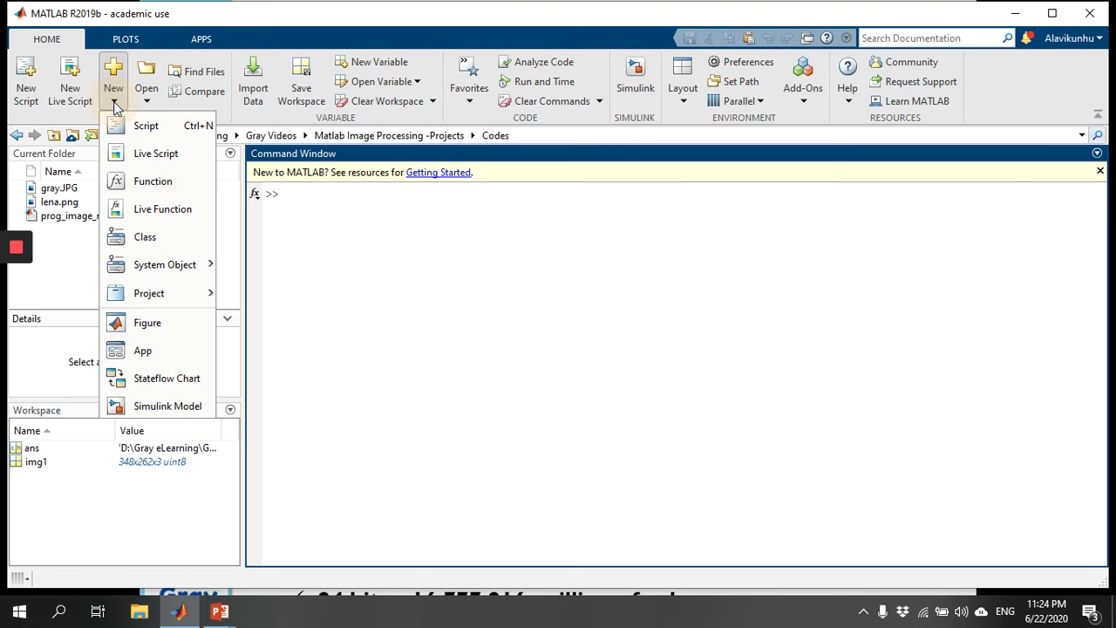
{"action": "left_click", "coordinate": [425, 234]}
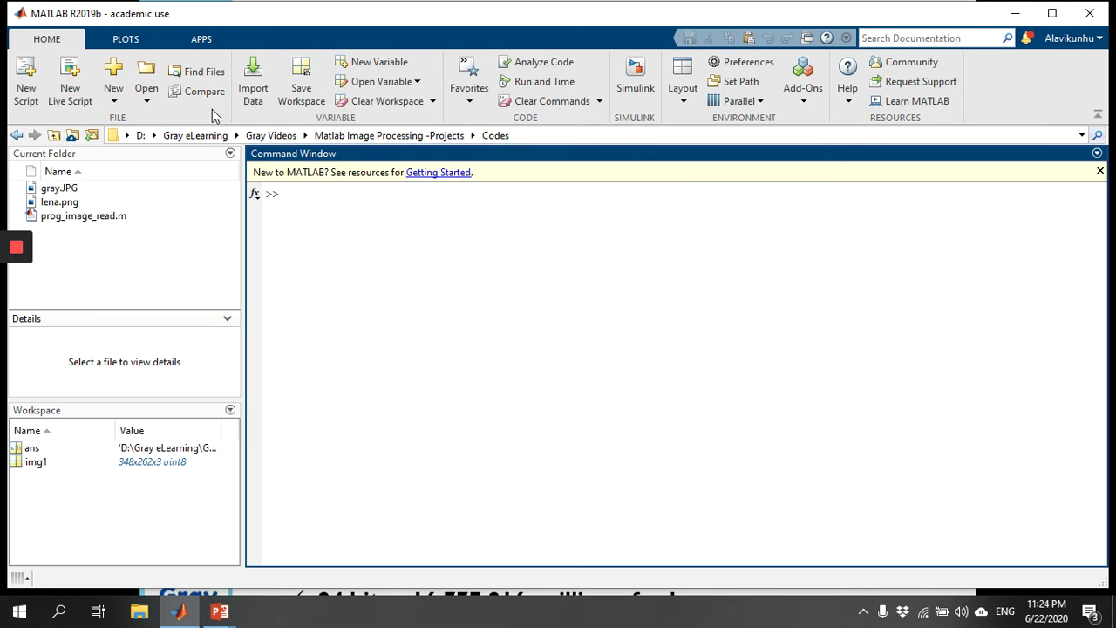
{"action": "left_click", "coordinate": [114, 102]}
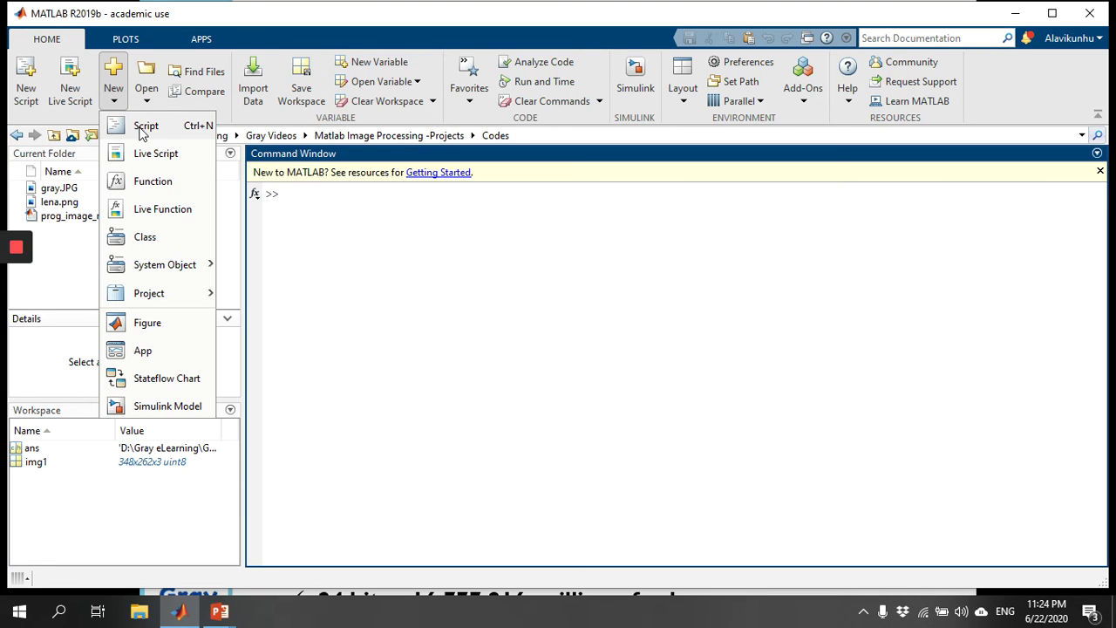
{"action": "left_click", "coordinate": [145, 128]}
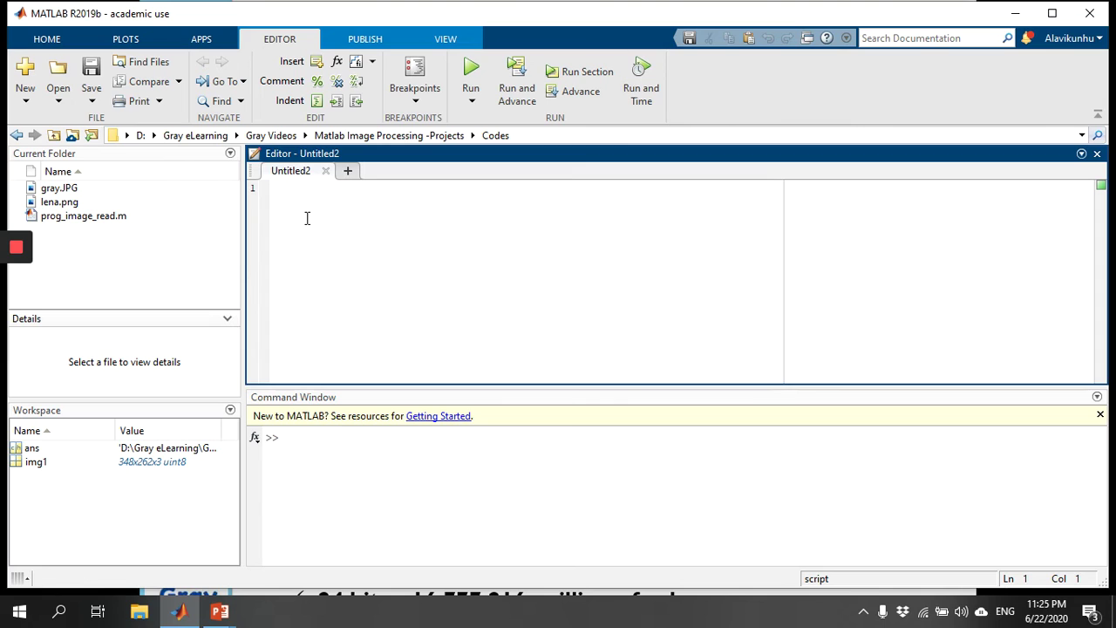
Write img1=imread('lena.png'); on line 2 and imshow(img1); on line 3.
{"action": "key", "text": "Return"}
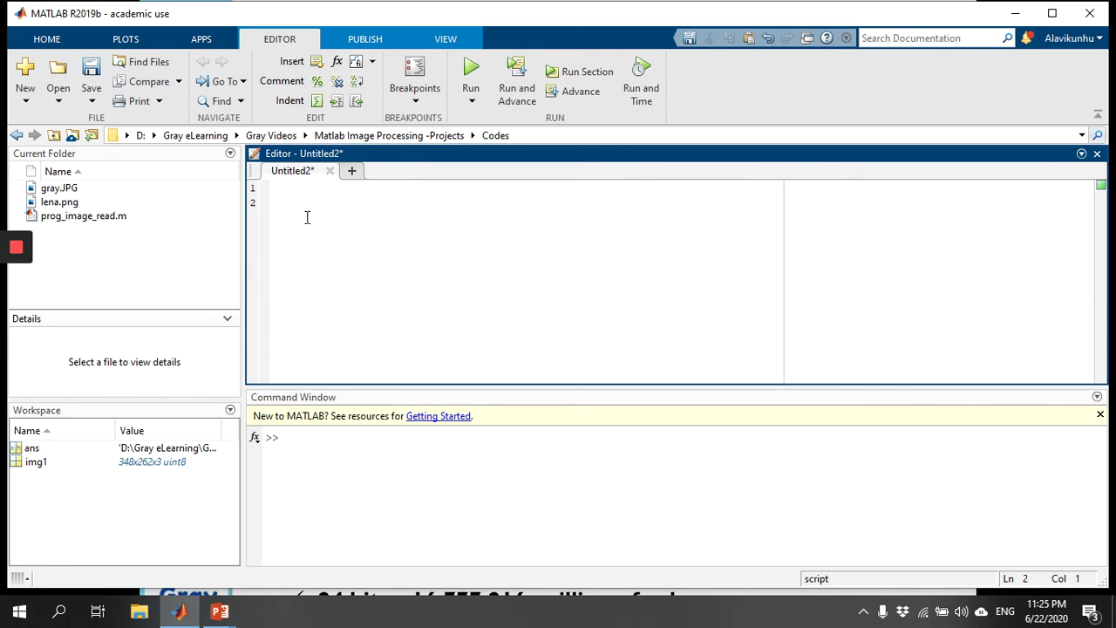
{"action": "left_click", "coordinate": [341, 445]}
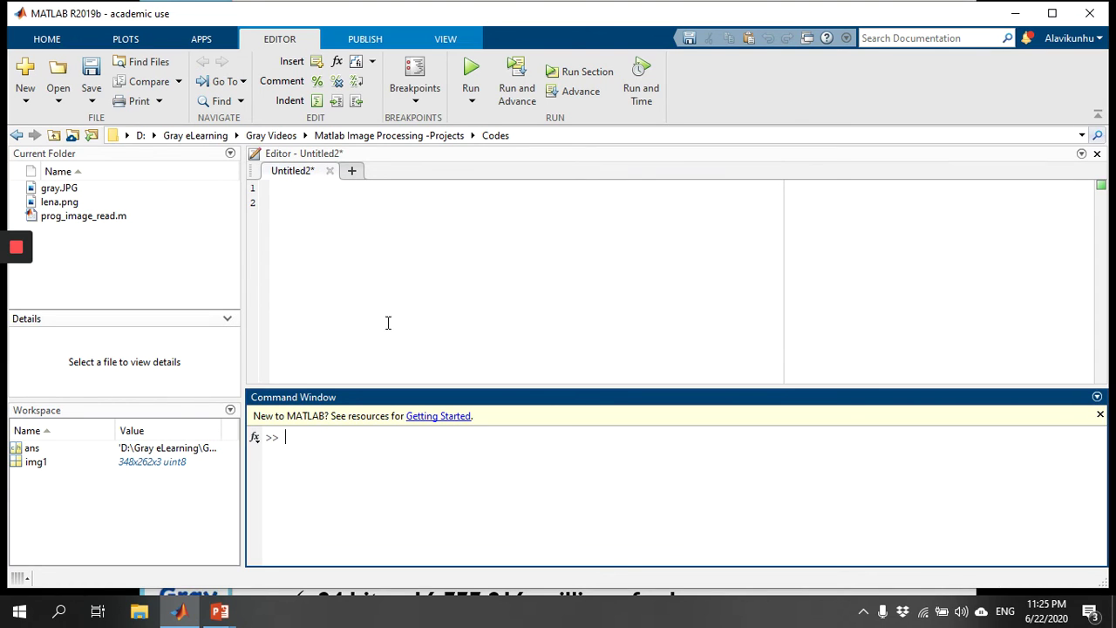
{"action": "left_click", "coordinate": [363, 245]}
{"action": "type", "text": "im"}
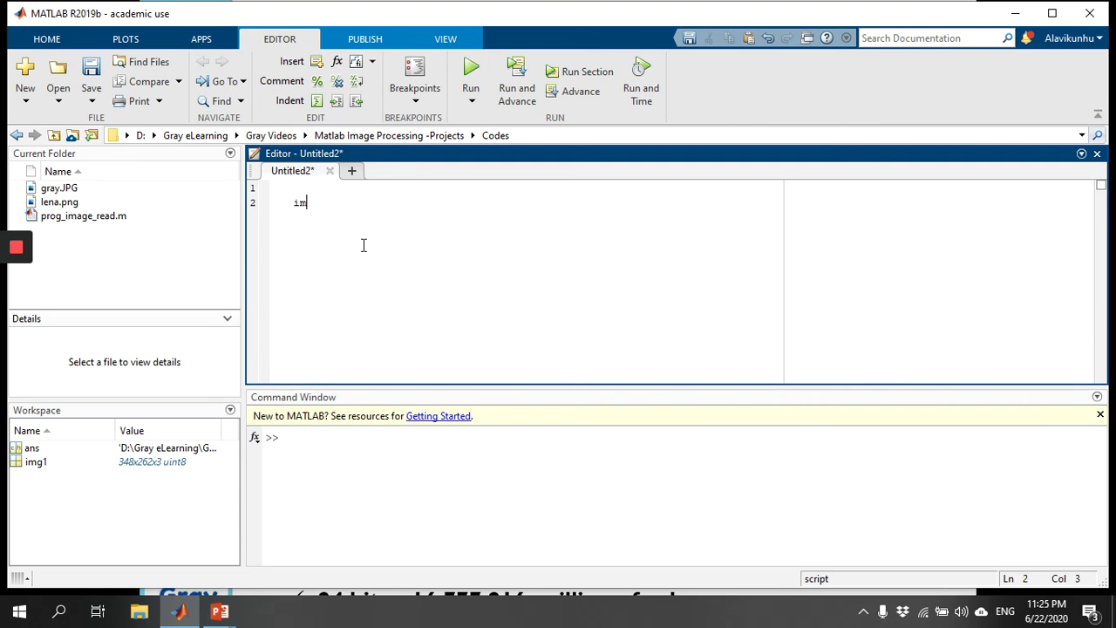
{"action": "type", "text": "g1="}
{"action": "type", "text": "imread"}
{"action": "type", "text": "('"}
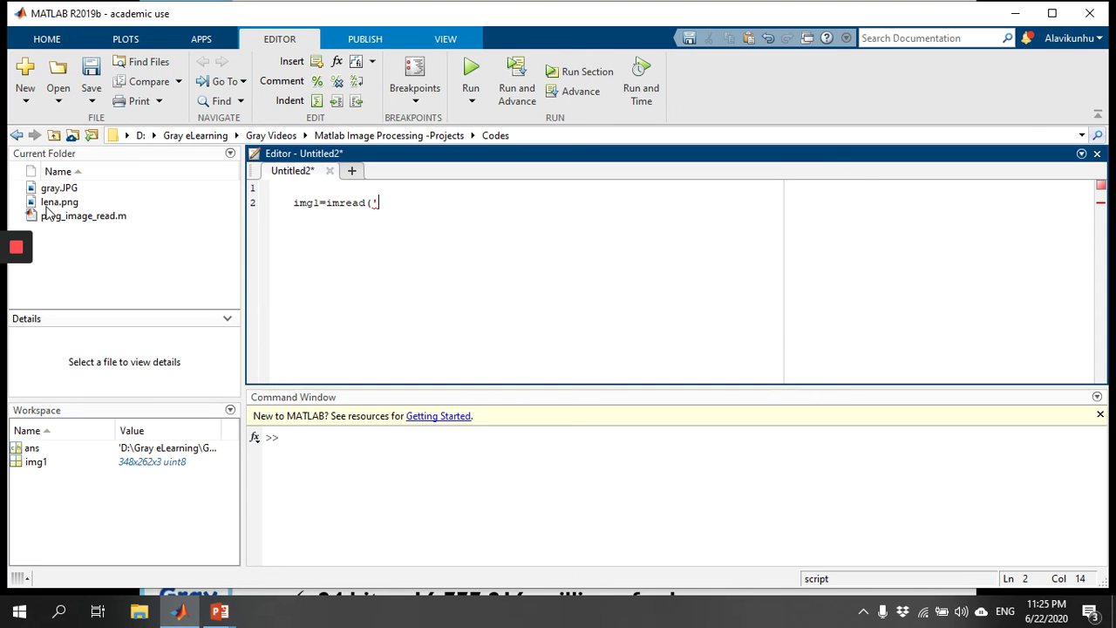
{"action": "type", "text": "le"}
{"action": "type", "text": "na.png"}
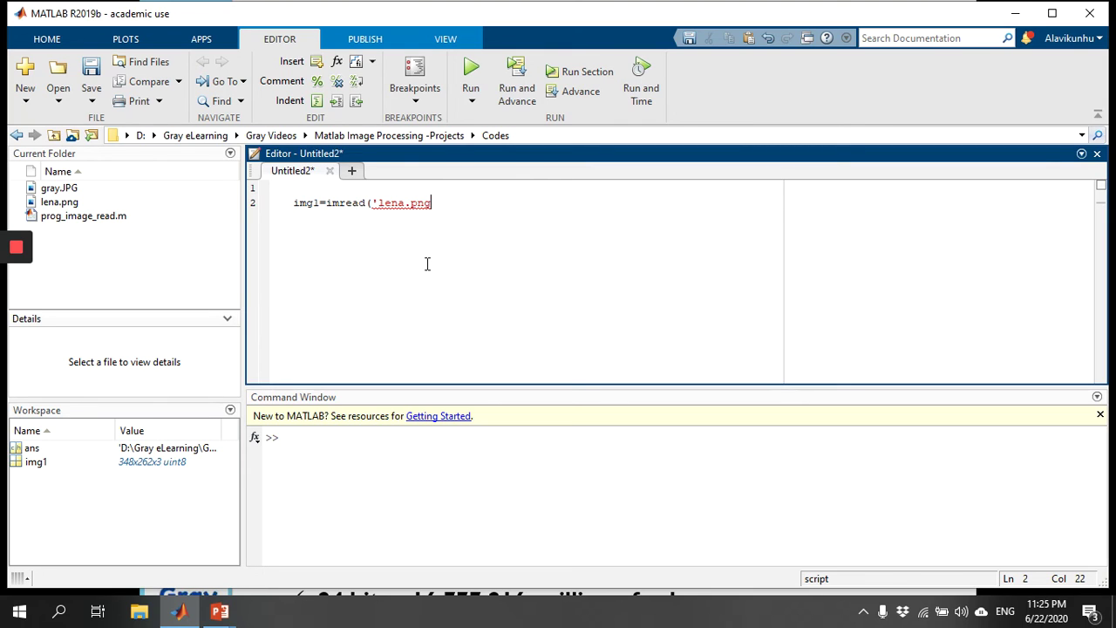
{"action": "type", "text": "')"}
{"action": "type", "text": ";"}
{"action": "key", "text": "Return"}
{"action": "type", "text": "im"}
{"action": "type", "text": "show"}
{"action": "type", "text": "(img1"}
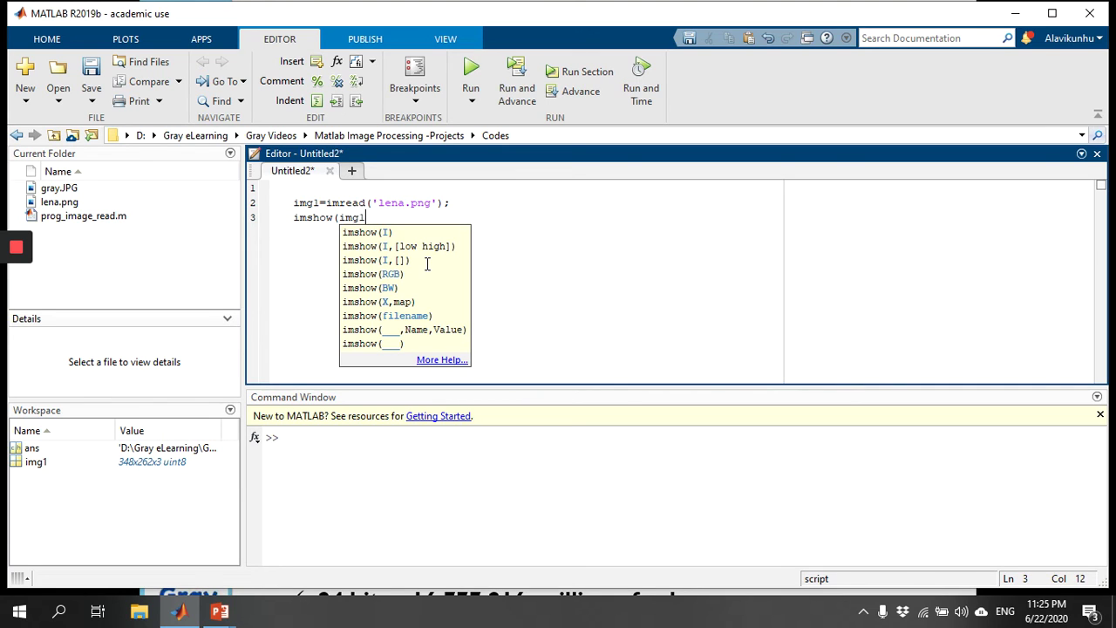
{"action": "type", "text": ")"}
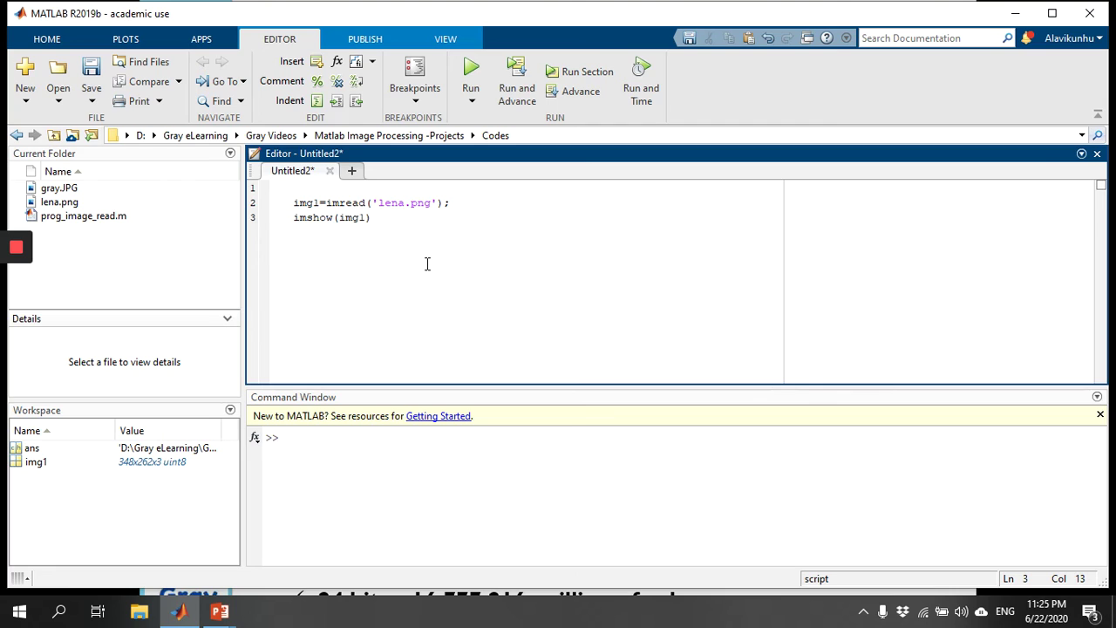
{"action": "type", "text": ";"}
Start the script with clc;, close and clear on separate lines.
{"action": "left_click", "coordinate": [323, 190]}
{"action": "type", "text": "clc;"}
{"action": "key", "text": "Return"}
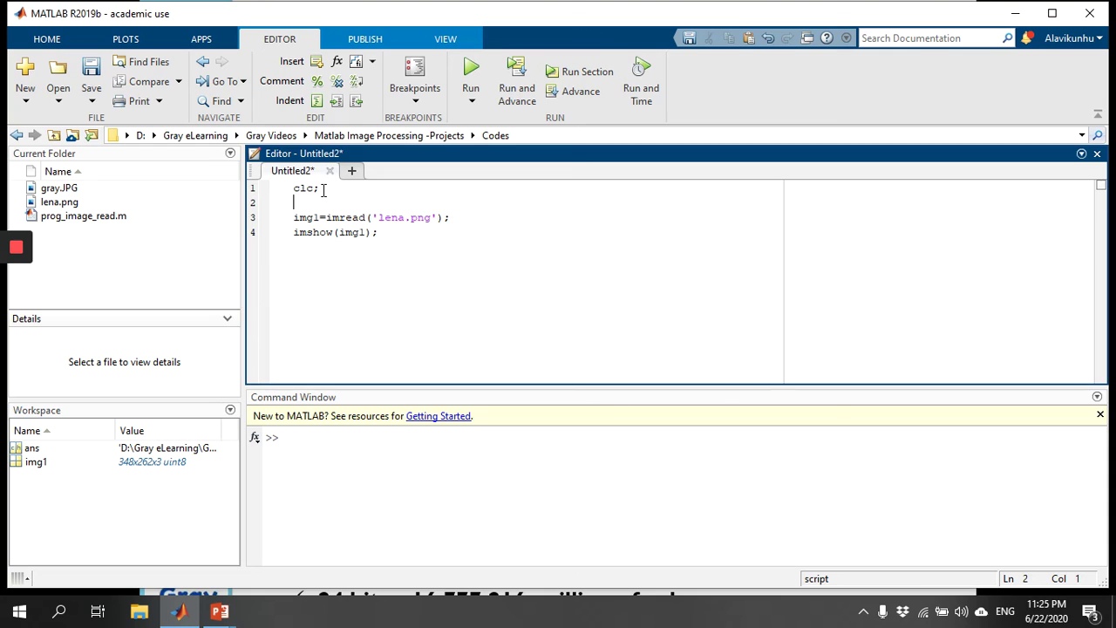
{"action": "type", "text": "cl"}
{"action": "type", "text": "ose"}
{"action": "key", "text": "Return"}
{"action": "type", "text": "cle"}
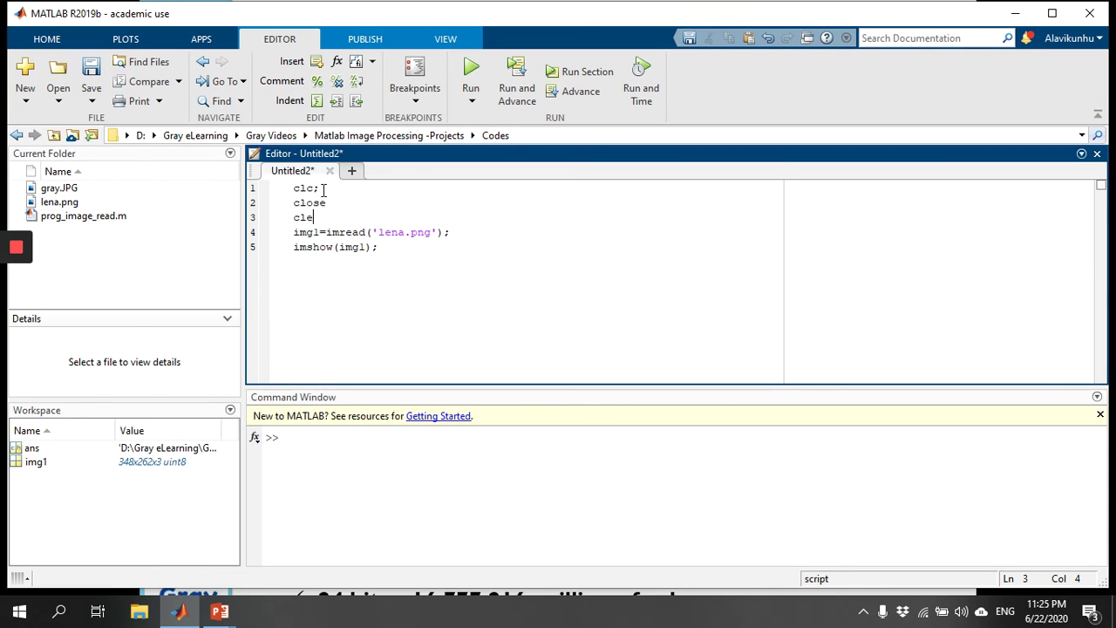
{"action": "type", "text": "ar"}
{"action": "key", "text": "Return"}
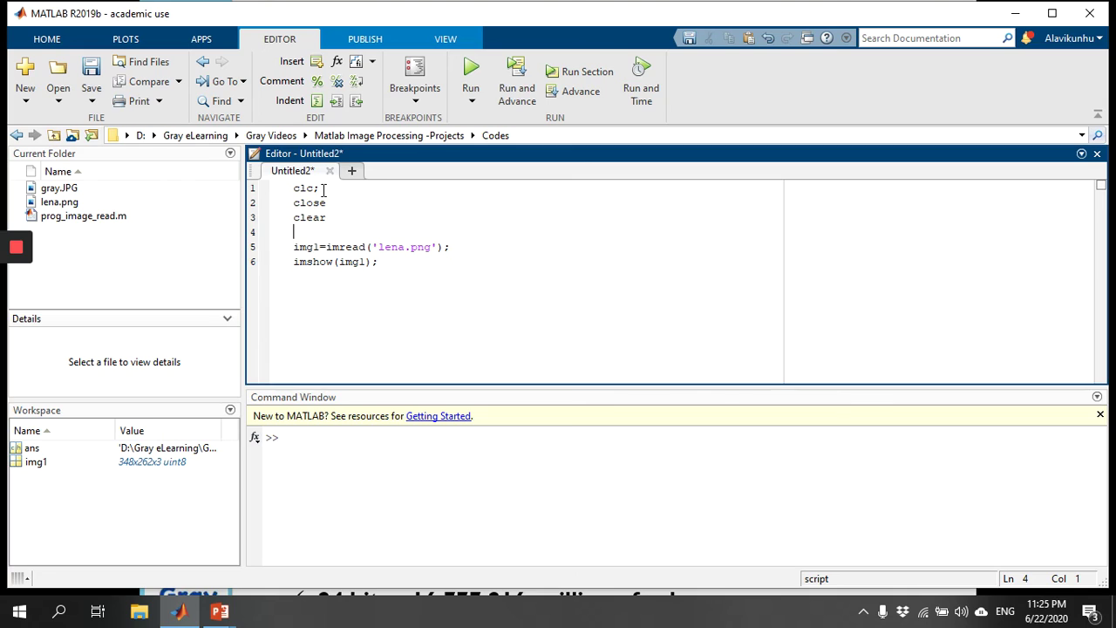
Add the comments '% to read an image' and '% to display an image' above their lines.
{"action": "key", "text": "Return"}
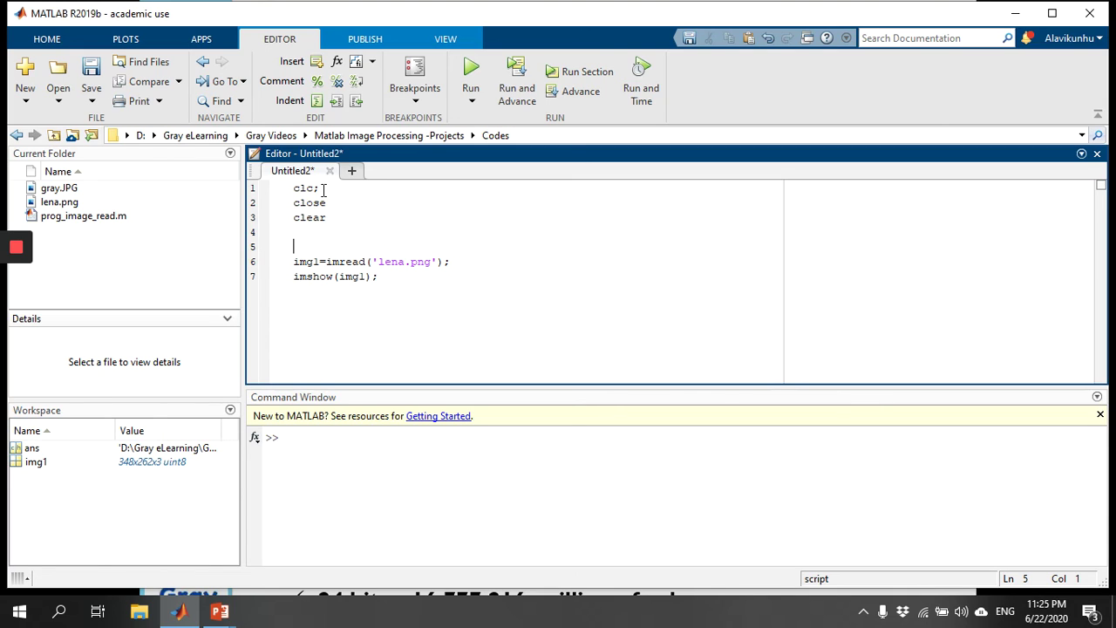
{"action": "type", "text": "% "}
{"action": "type", "text": "to rea"}
{"action": "type", "text": "d an image"}
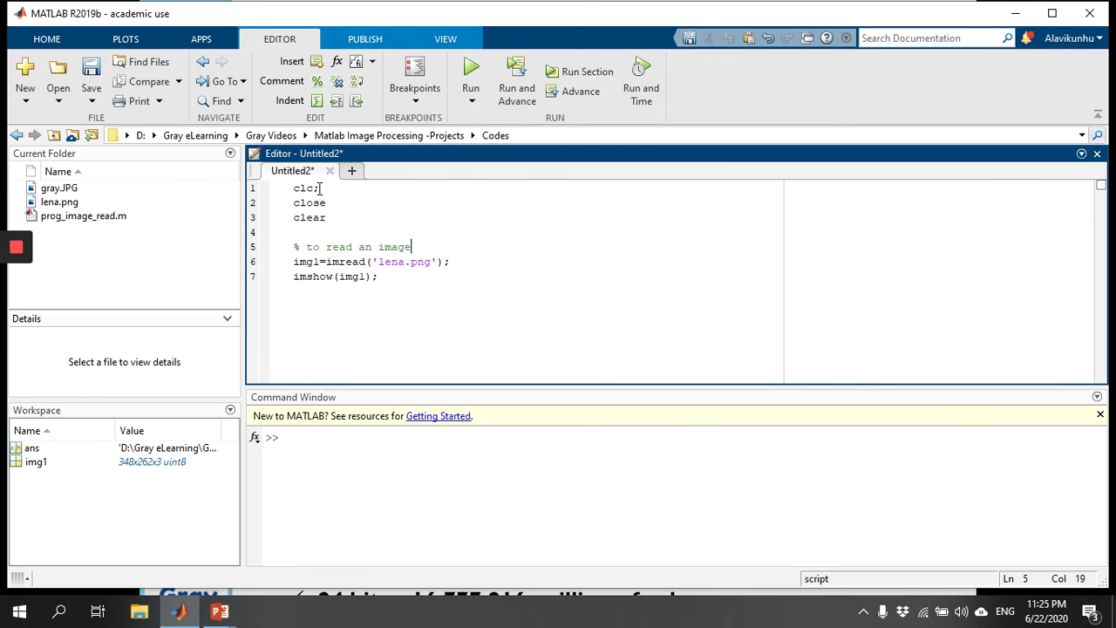
{"action": "left_click", "coordinate": [480, 271]}
{"action": "left_click", "coordinate": [463, 261]}
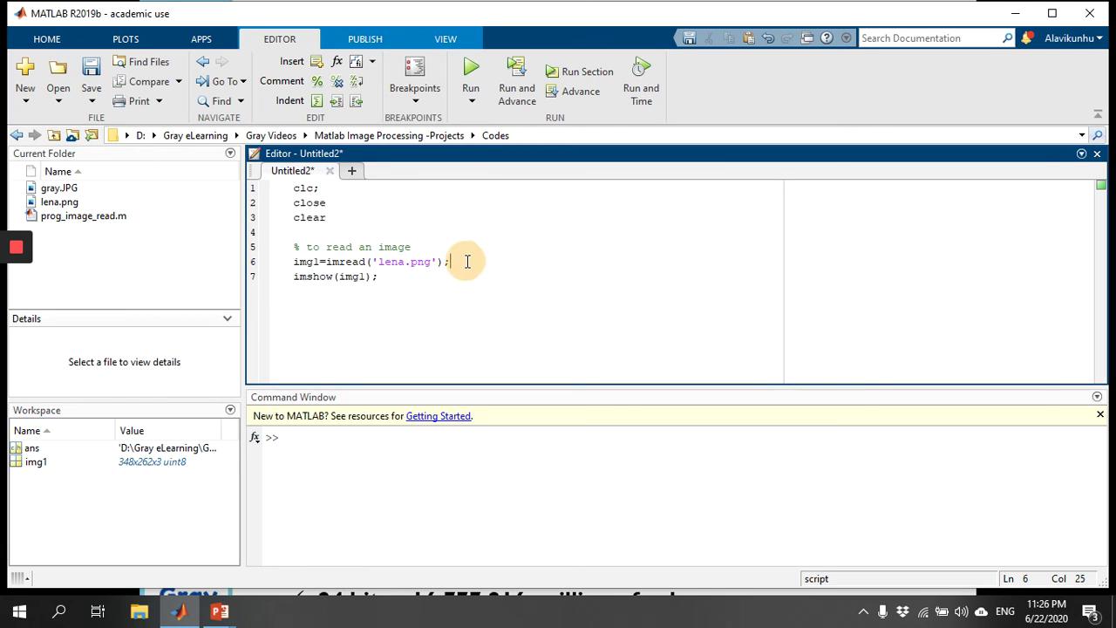
{"action": "key", "text": "Return"}
{"action": "key", "text": "Return"}
{"action": "type", "text": "% "}
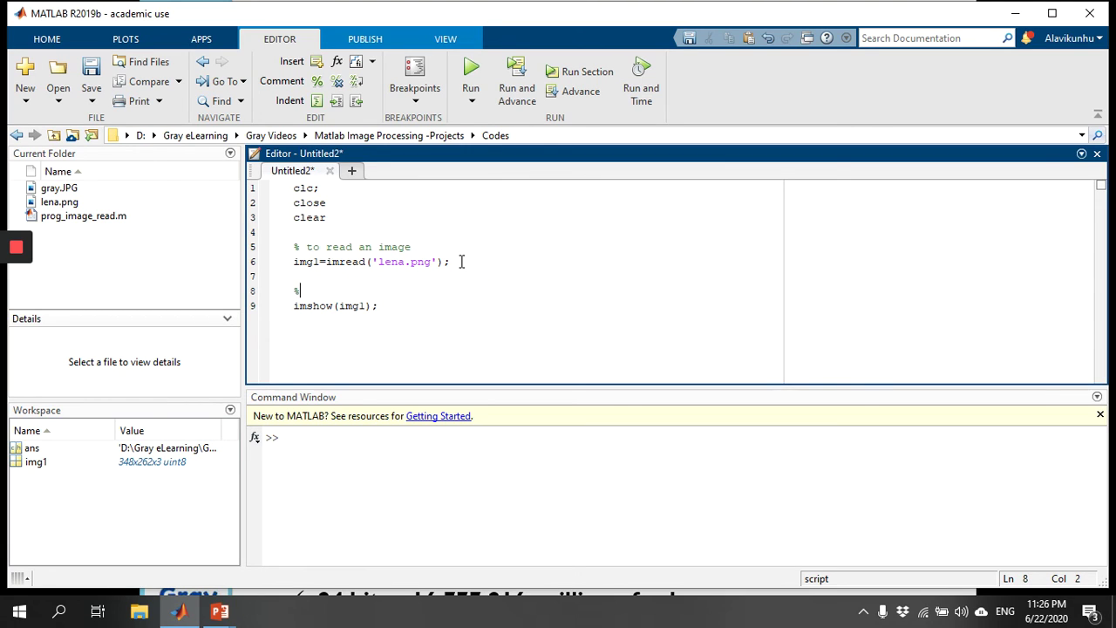
{"action": "type", "text": "to display "}
{"action": "type", "text": "an image"}
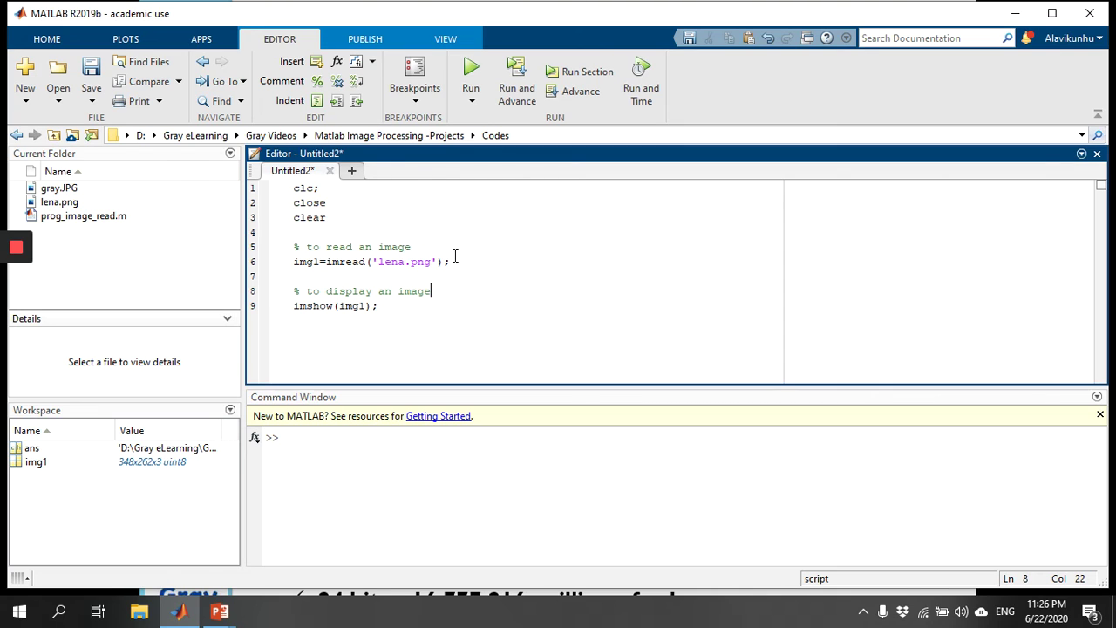
Save the script as prog_read.m in the Codes folder.
{"action": "left_click", "coordinate": [91, 101]}
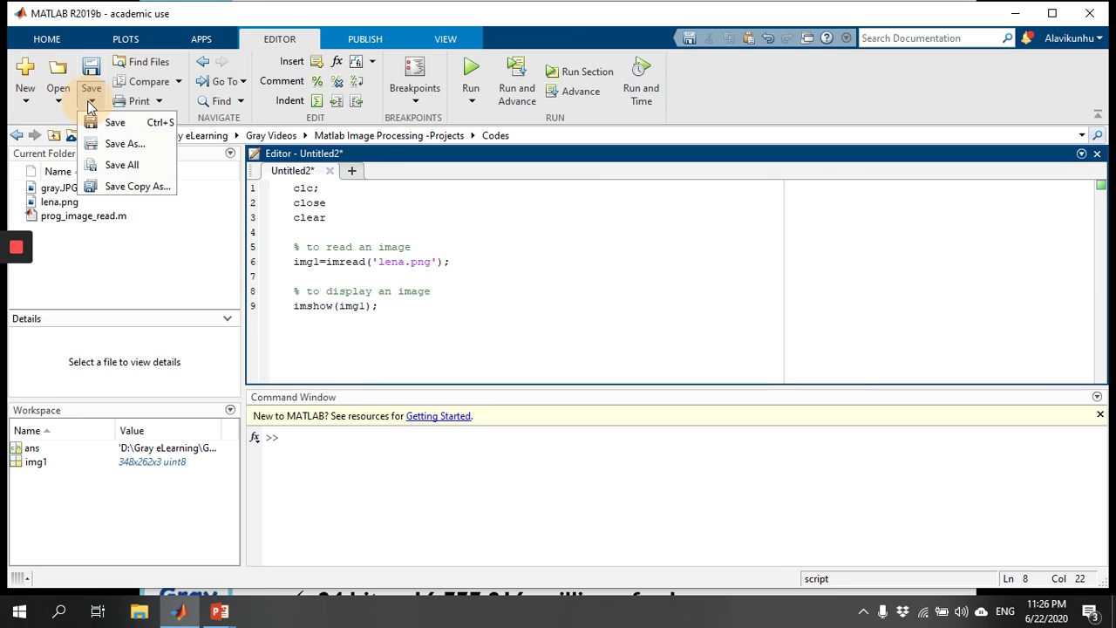
{"action": "left_click", "coordinate": [126, 145]}
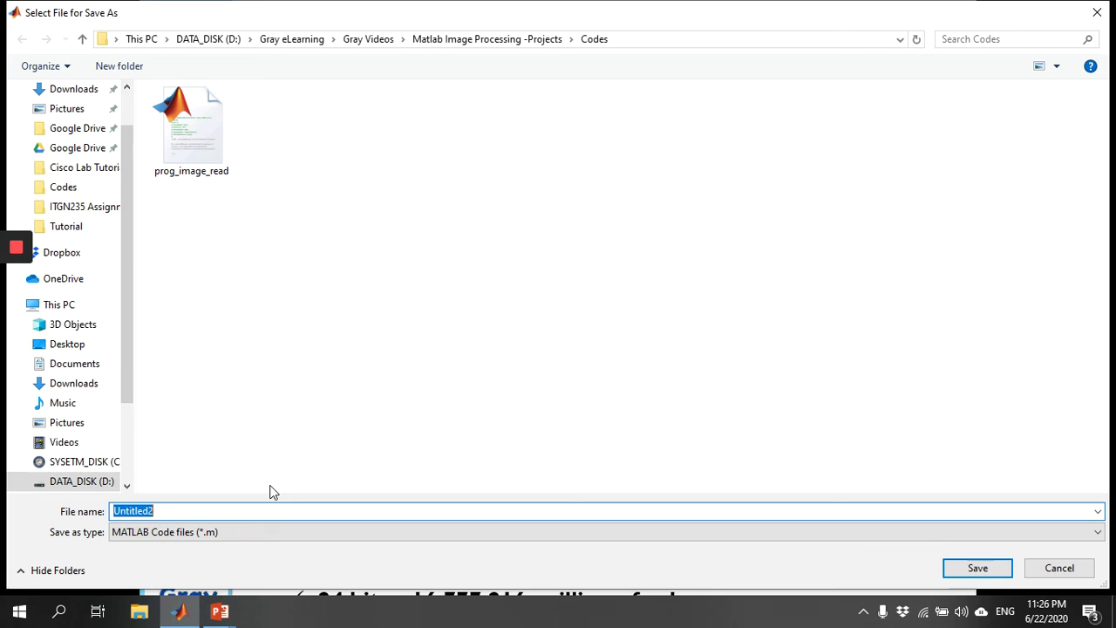
{"action": "type", "text": "prog"}
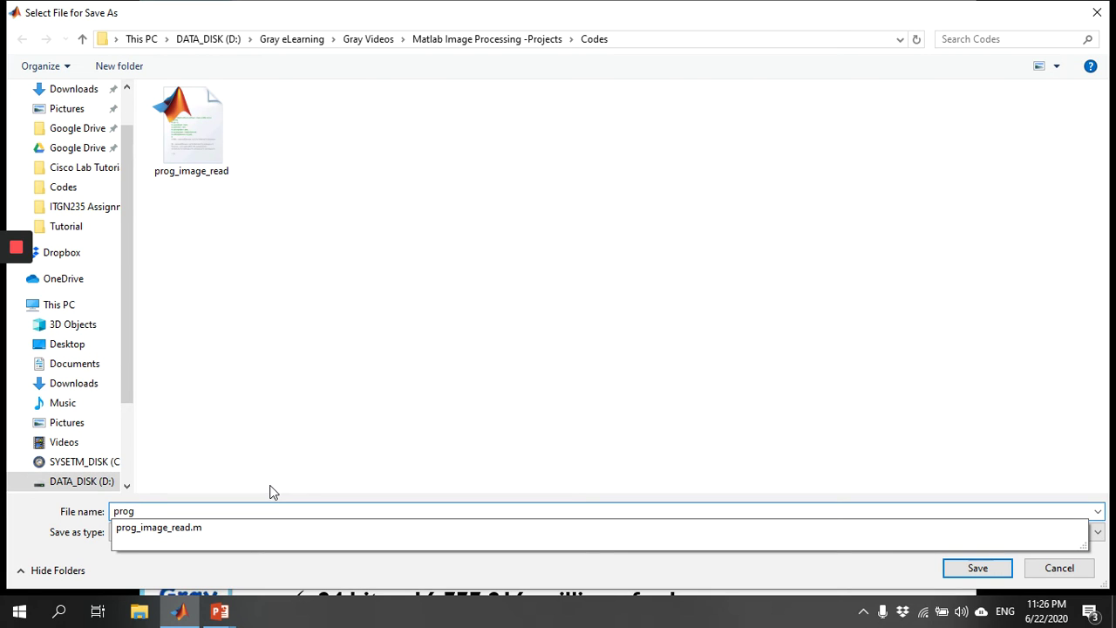
{"action": "type", "text": "_read"}
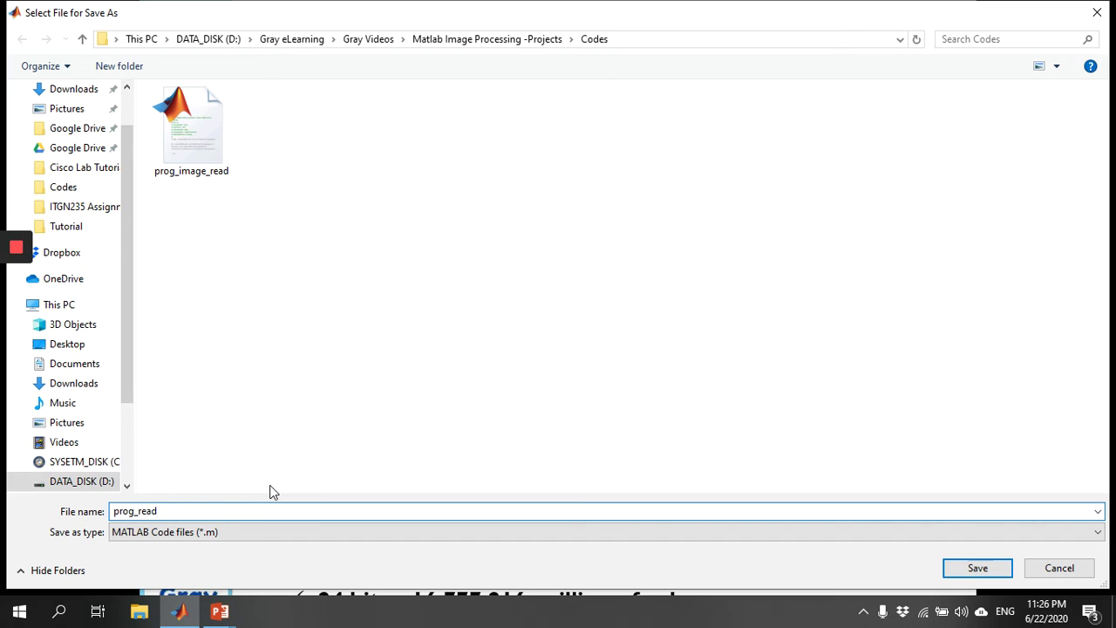
{"action": "key", "text": "Return"}
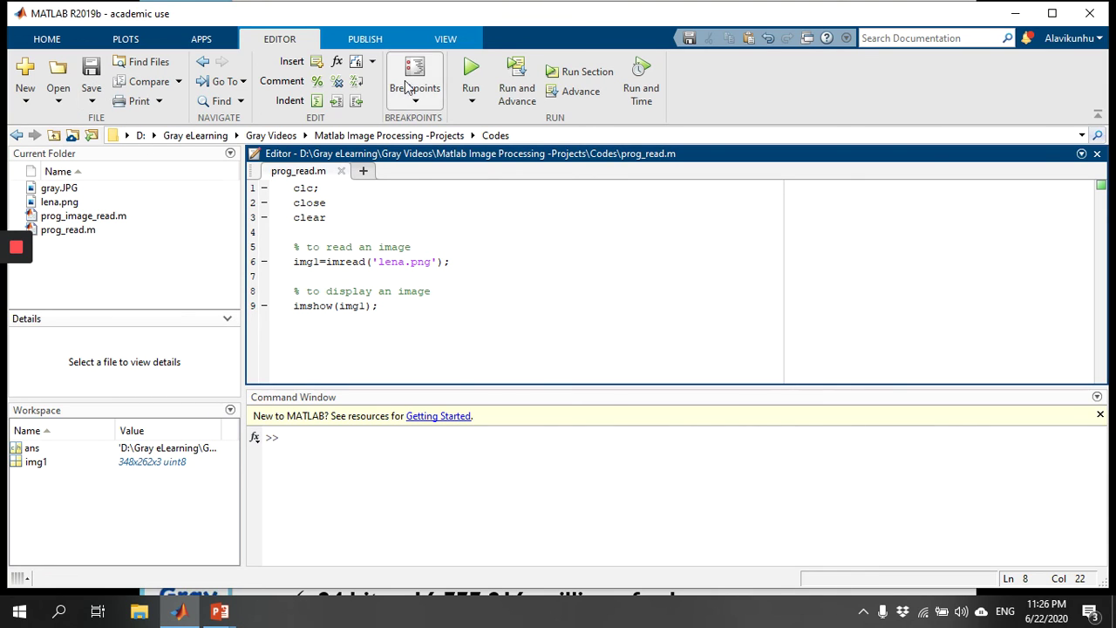
Run prog_read.m and place Figure 1 with the lena image beside the code.
{"action": "left_click", "coordinate": [471, 71]}
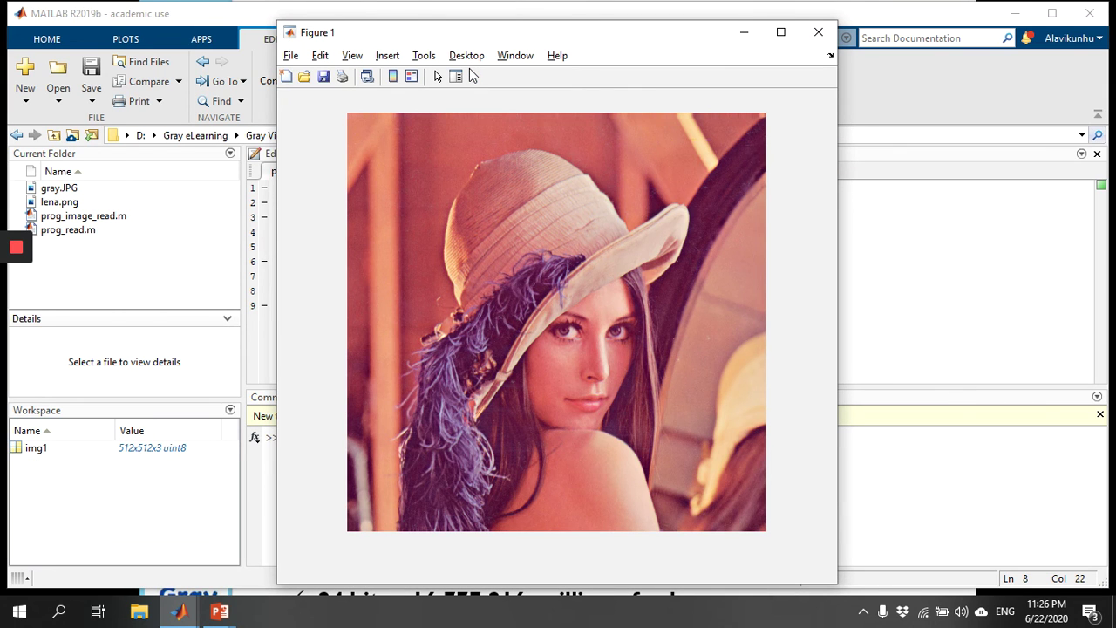
{"action": "left_click_drag", "start_coordinate": [639, 32], "coordinate": [895, 35]}
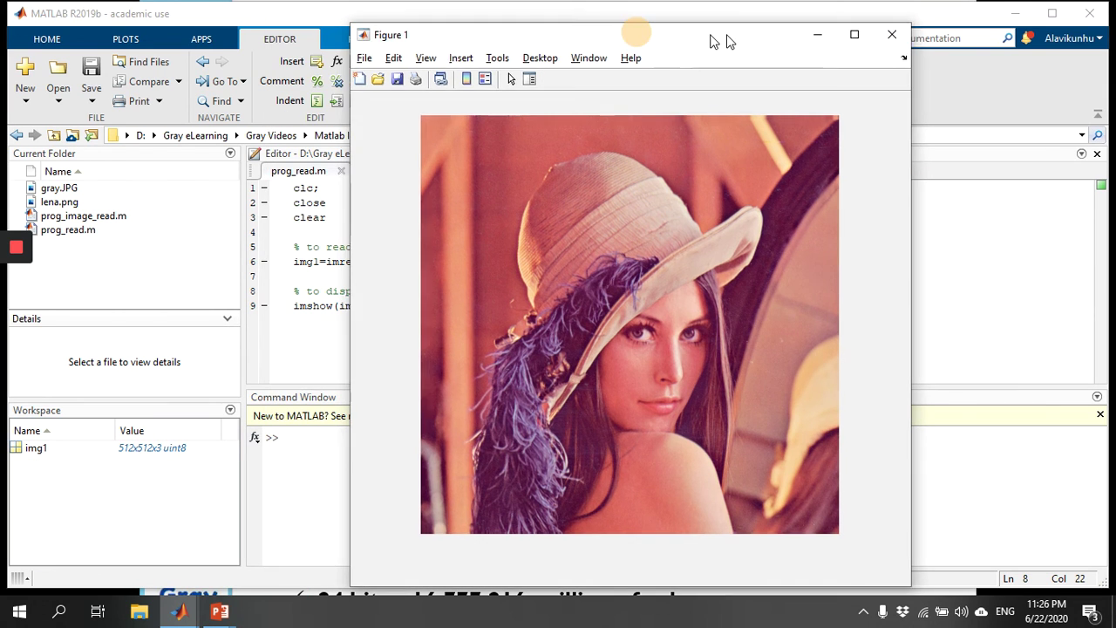
{"action": "mouse_move", "coordinate": [804, 287]}
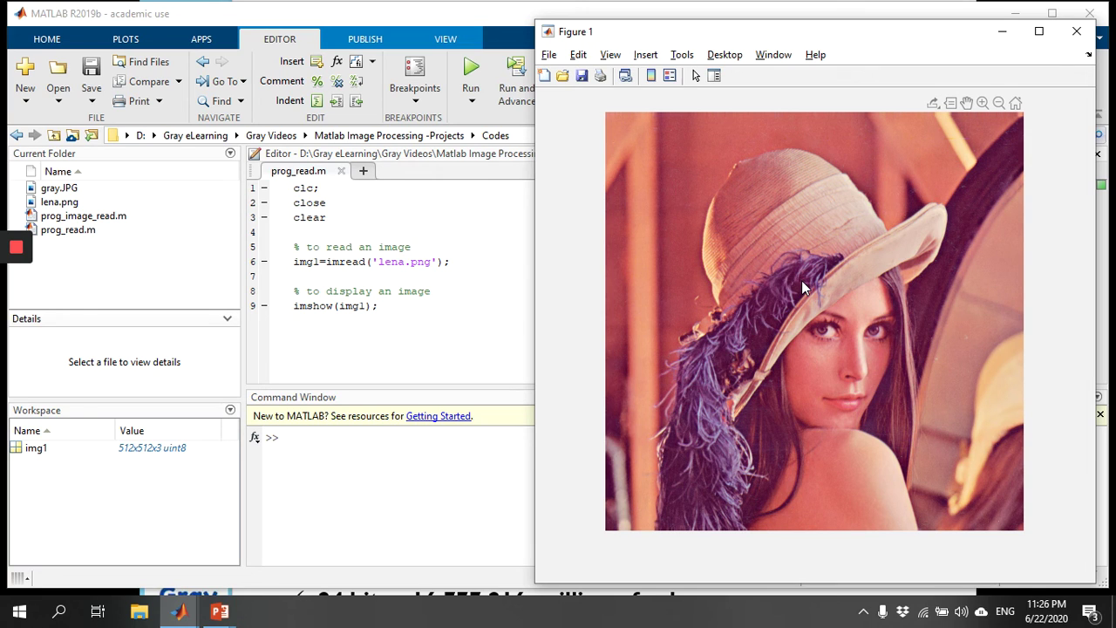
{"action": "left_click", "coordinate": [400, 310]}
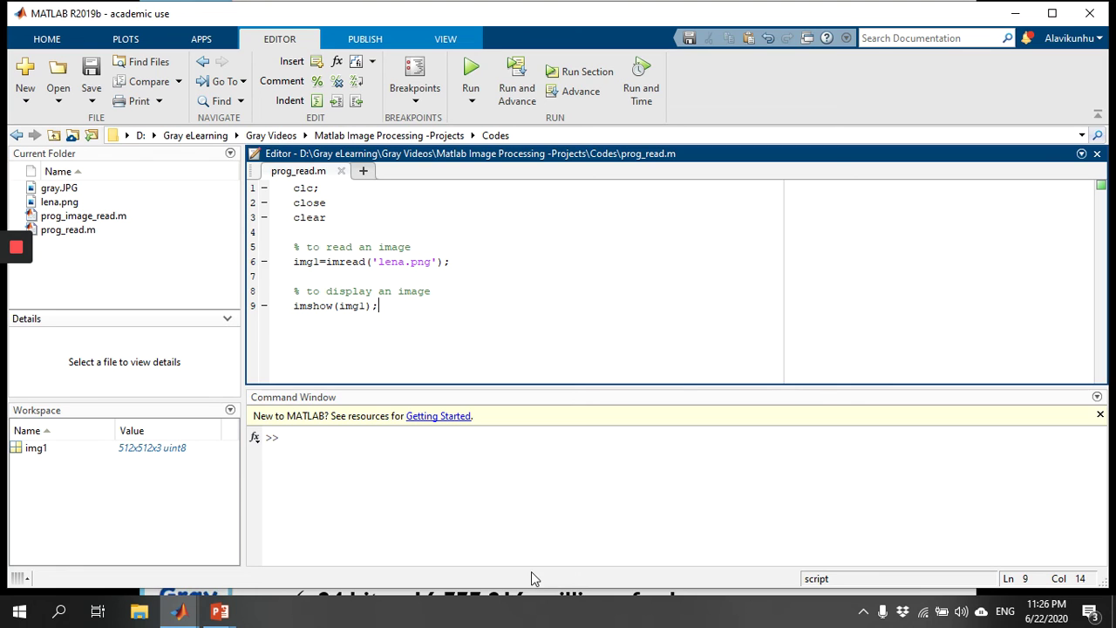
{"action": "key", "text": "F5"}
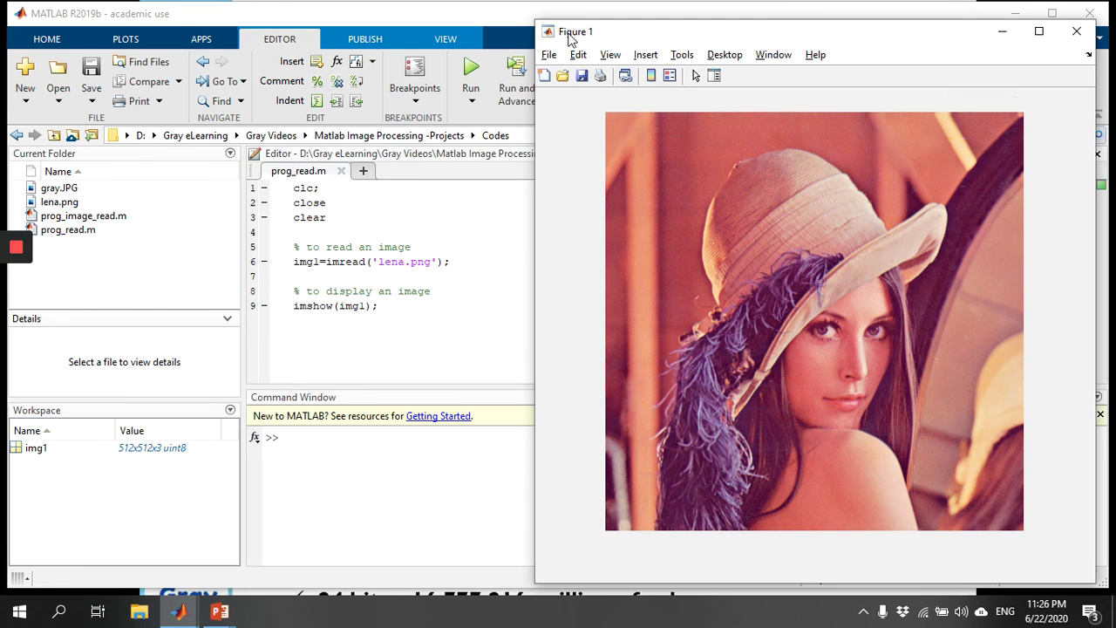
Insert figure(1); before imshow on line 9 and test-run it, closing the figure afterward.
{"action": "left_click", "coordinate": [294, 307]}
{"action": "type", "text": "c"}
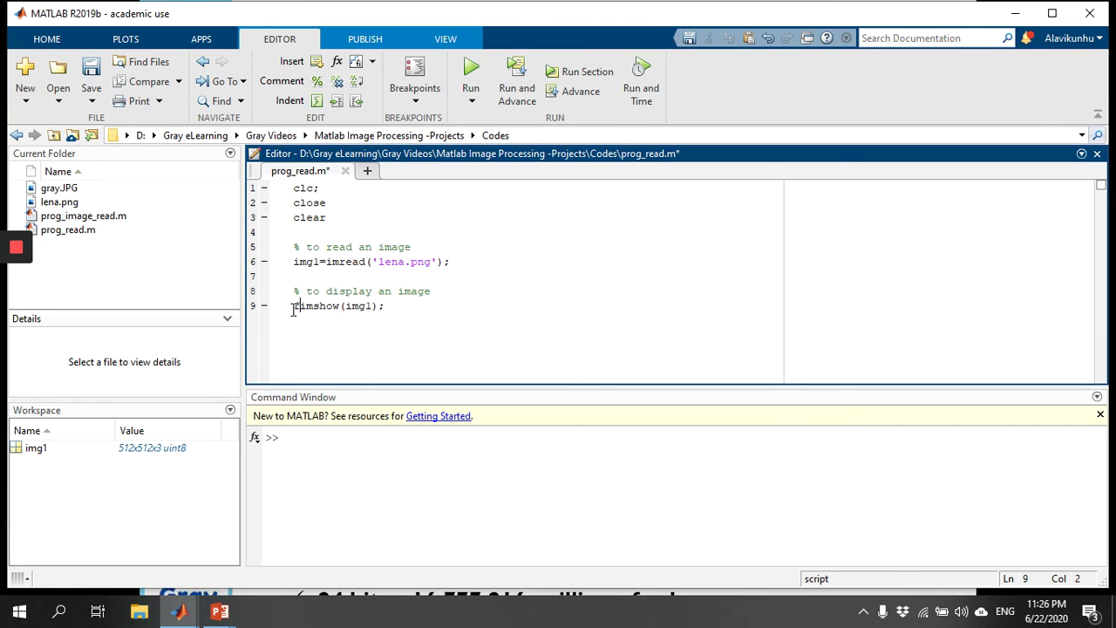
{"action": "type", "text": "igure"}
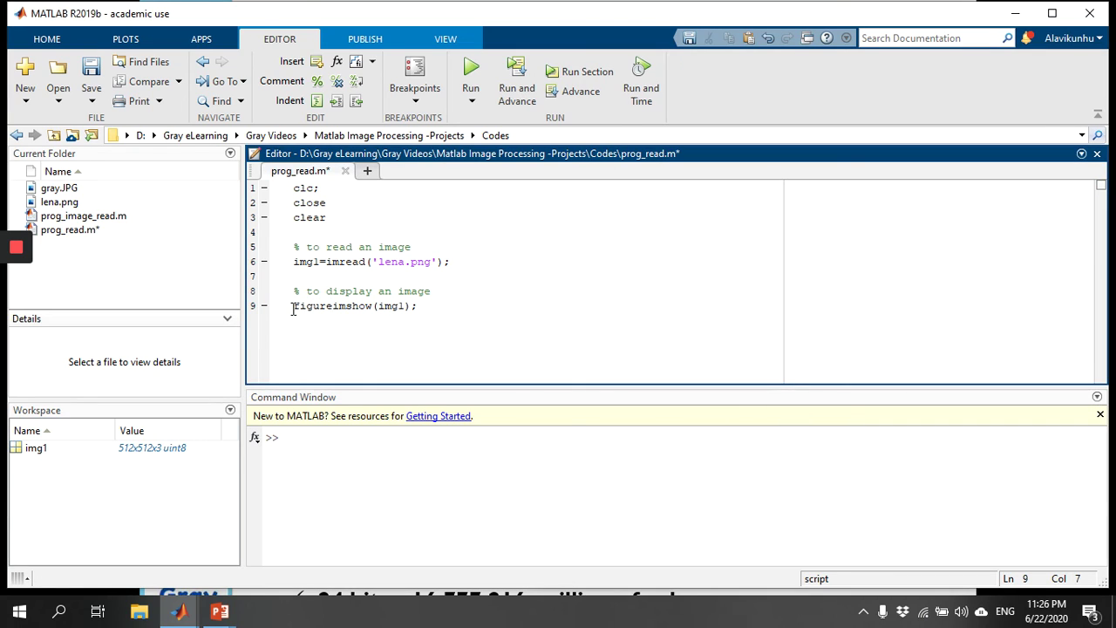
{"action": "type", "text": ";"}
{"action": "key", "text": "Left"}
{"action": "type", "text": "(1"}
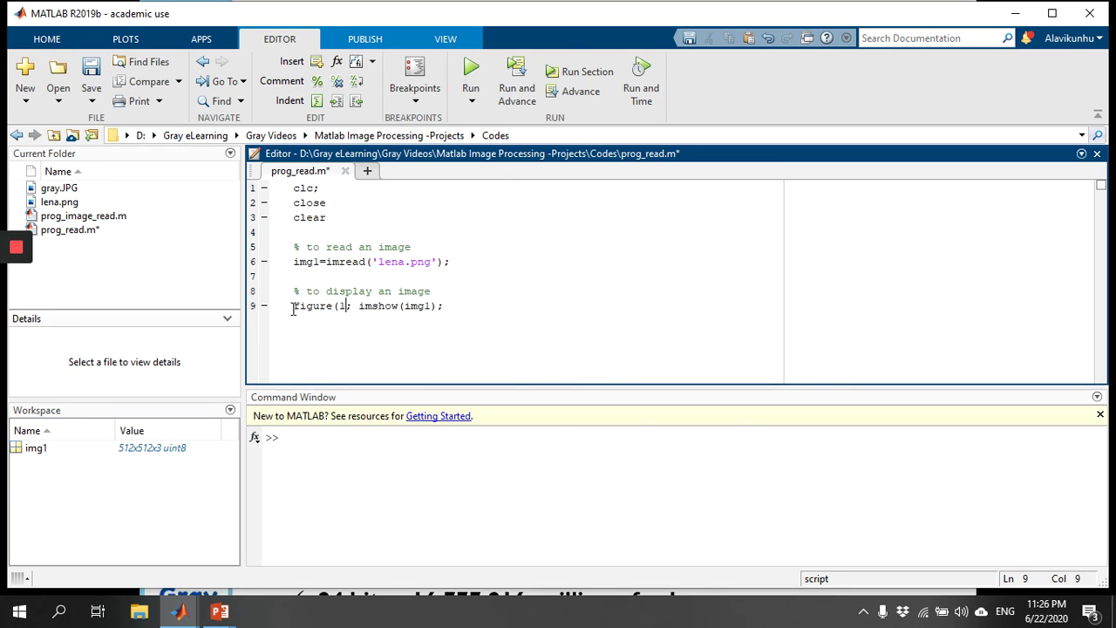
{"action": "type", "text": ")"}
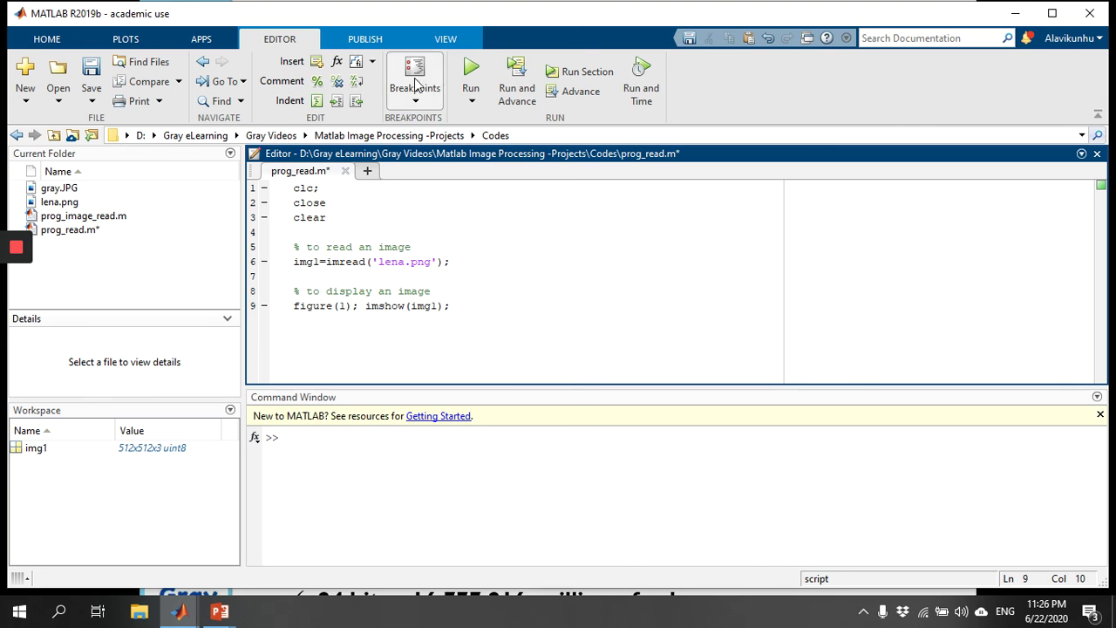
{"action": "left_click", "coordinate": [470, 77]}
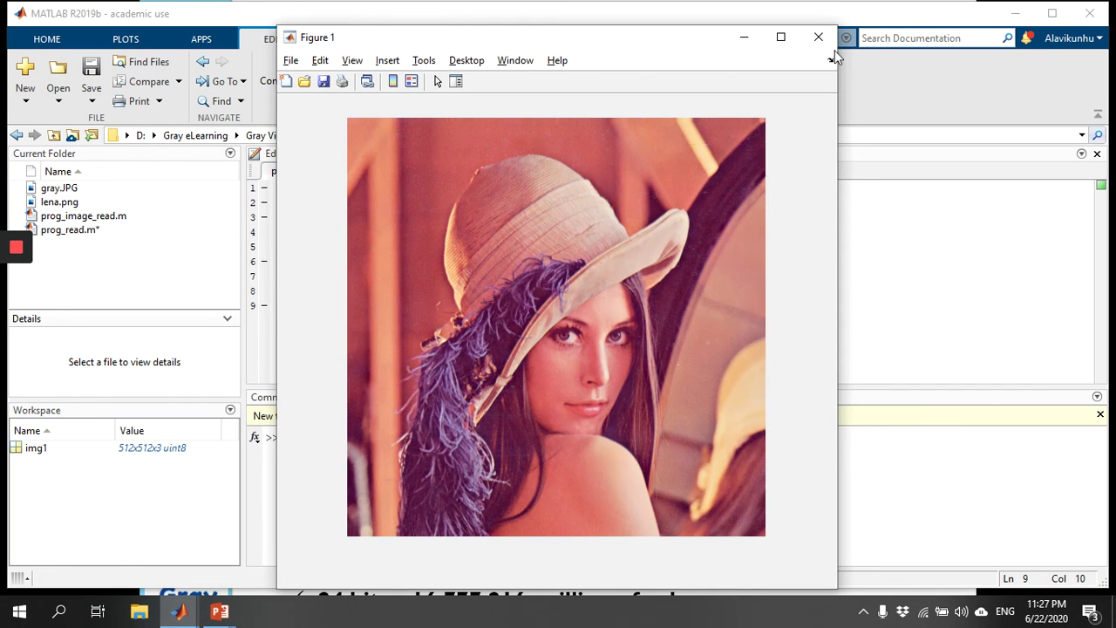
{"action": "left_click", "coordinate": [819, 38]}
Move imshow(img1); to its own line and add title('Color Image'); below it.
{"action": "left_click", "coordinate": [456, 310]}
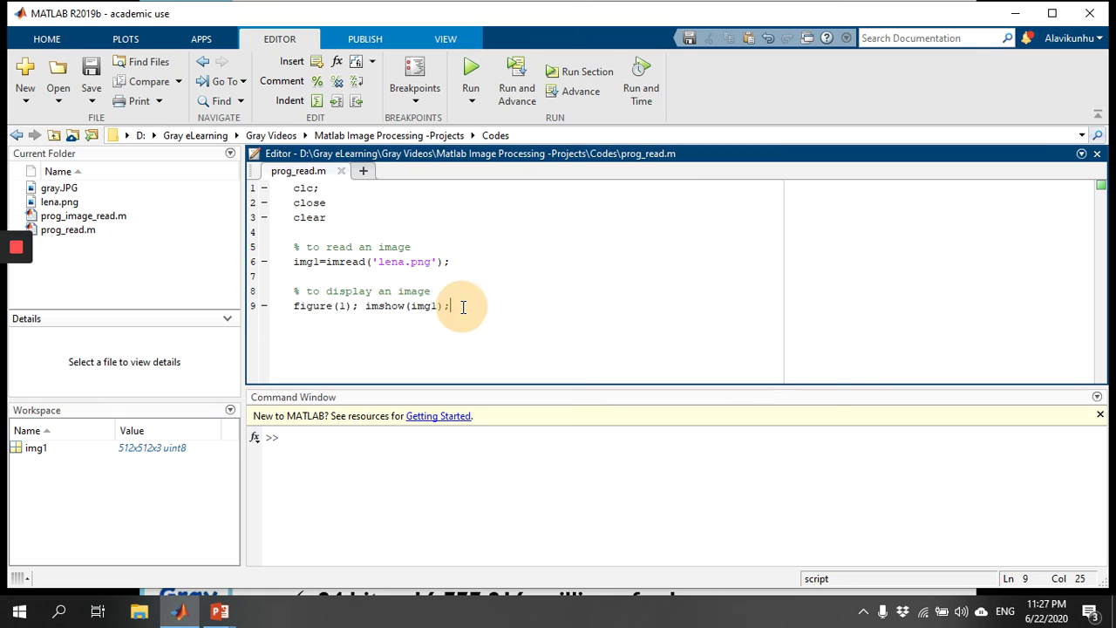
{"action": "left_click", "coordinate": [359, 311]}
{"action": "key", "text": "Return"}
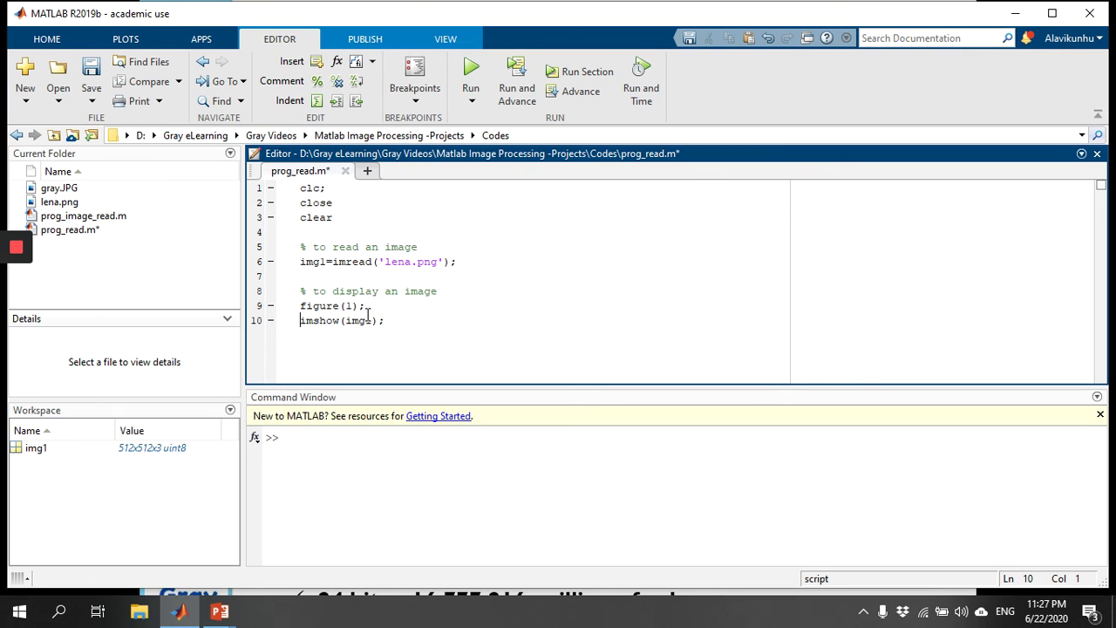
{"action": "left_click", "coordinate": [397, 327]}
{"action": "key", "text": "Return"}
{"action": "type", "text": "title"}
{"action": "type", "text": "('"}
{"action": "type", "text": "Color I"}
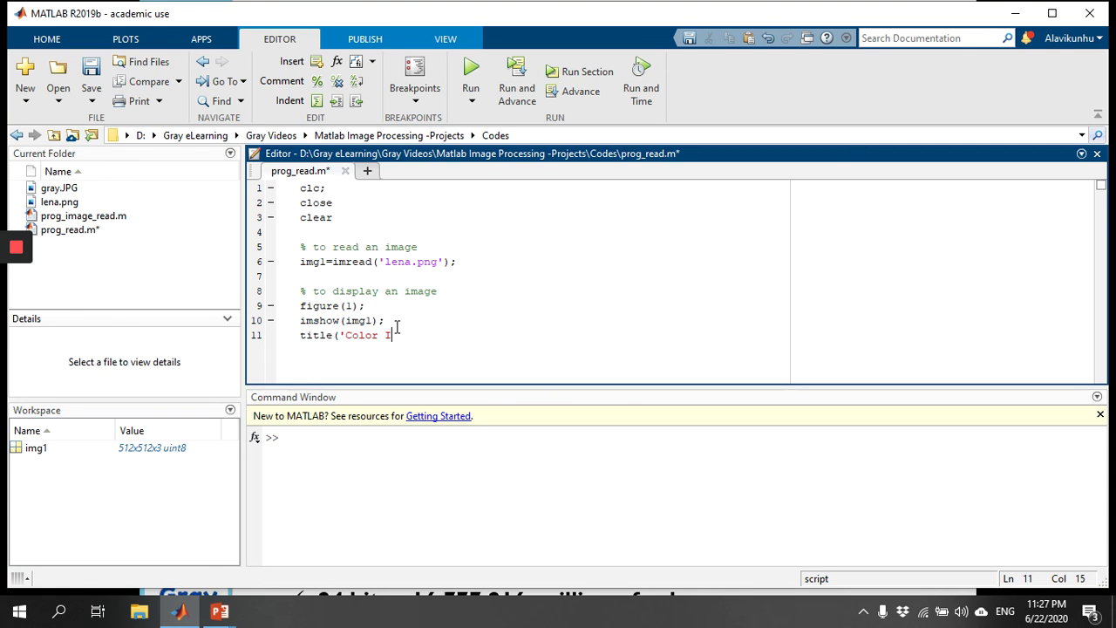
{"action": "type", "text": "mage');"}
Test the titled figure, then append '% to display the size of image' and size(img1).
{"action": "left_click", "coordinate": [471, 80]}
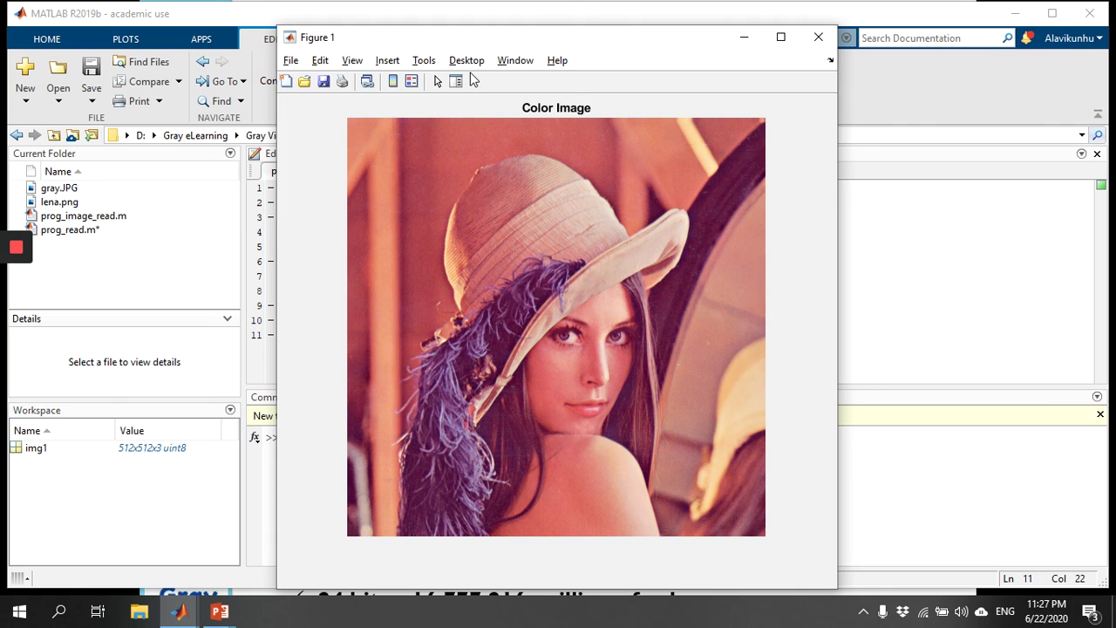
{"action": "left_click", "coordinate": [819, 38]}
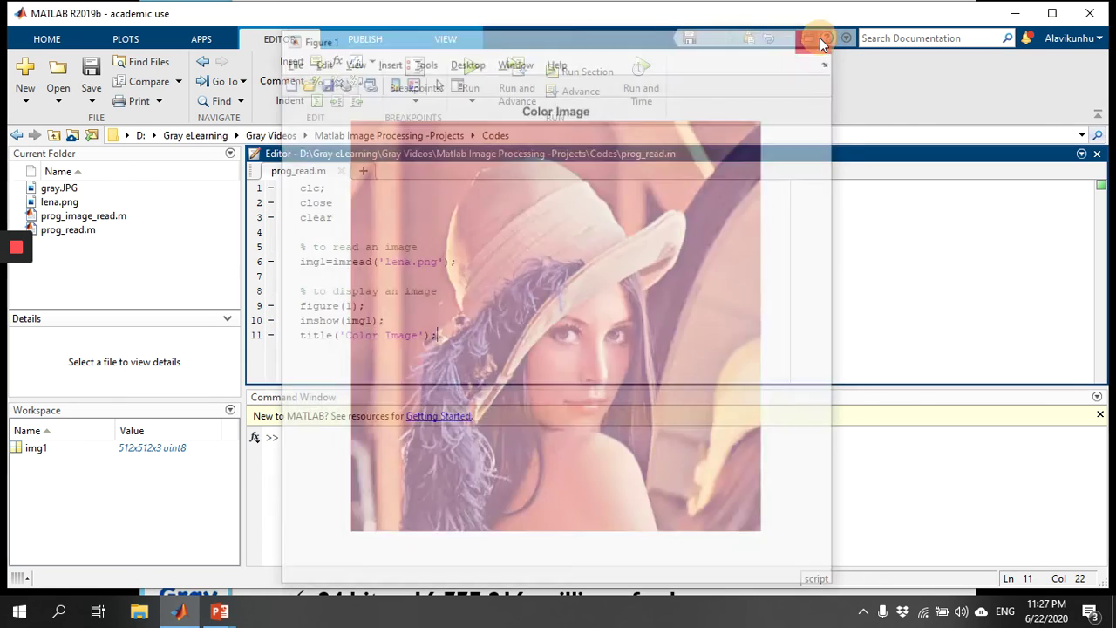
{"action": "key", "text": "Return"}
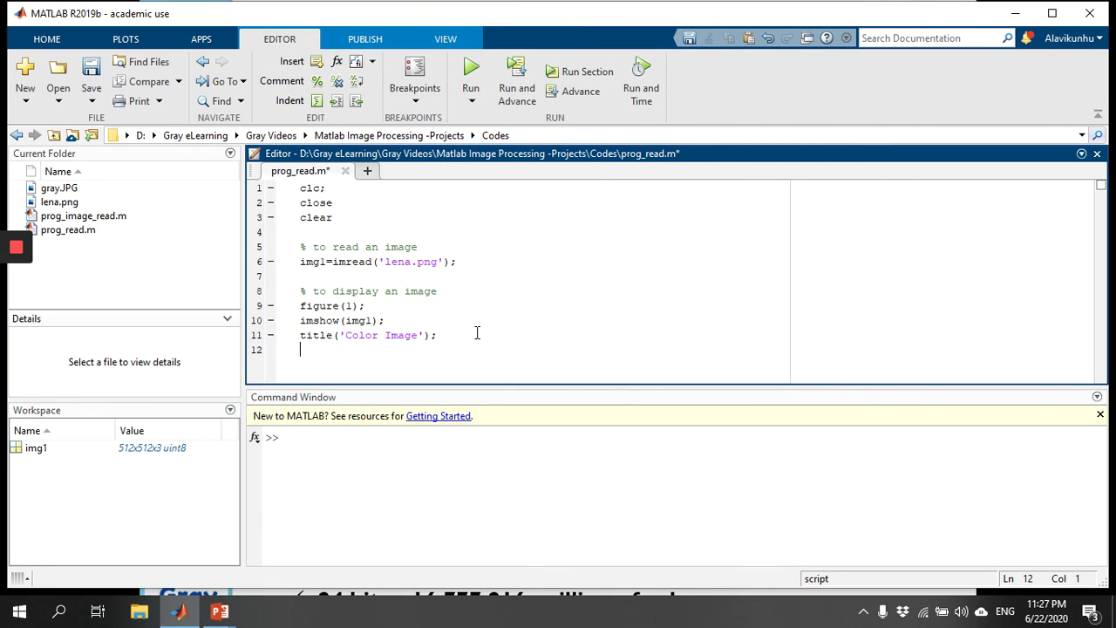
{"action": "key", "text": "Return"}
{"action": "type", "text": "% "}
{"action": "type", "text": "to display "}
{"action": "type", "text": "the size o"}
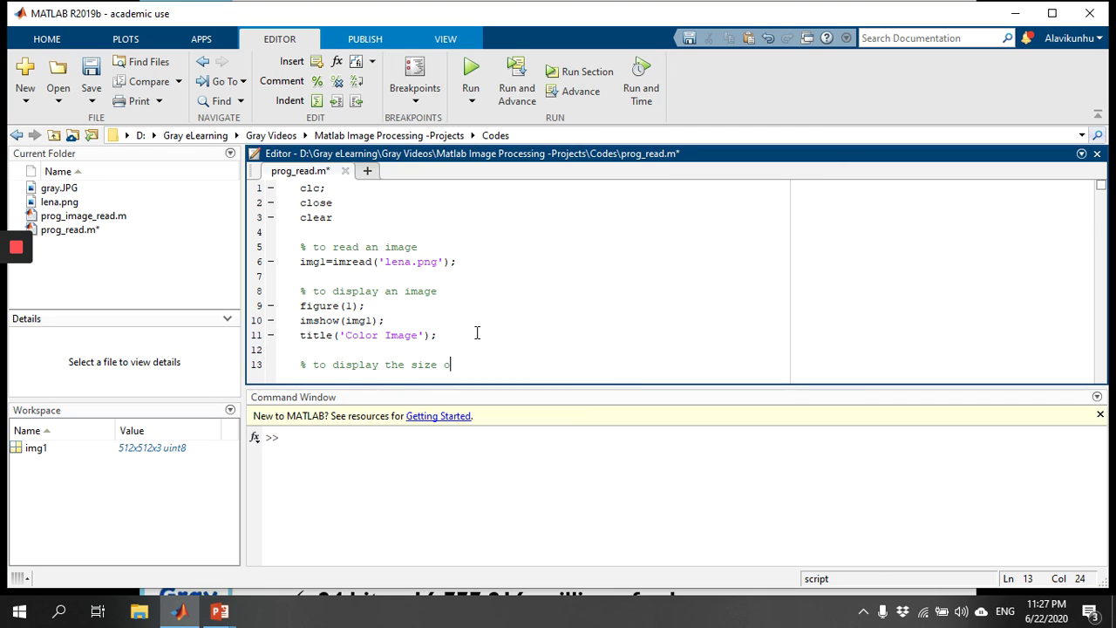
{"action": "type", "text": "f image"}
{"action": "key", "text": "Return"}
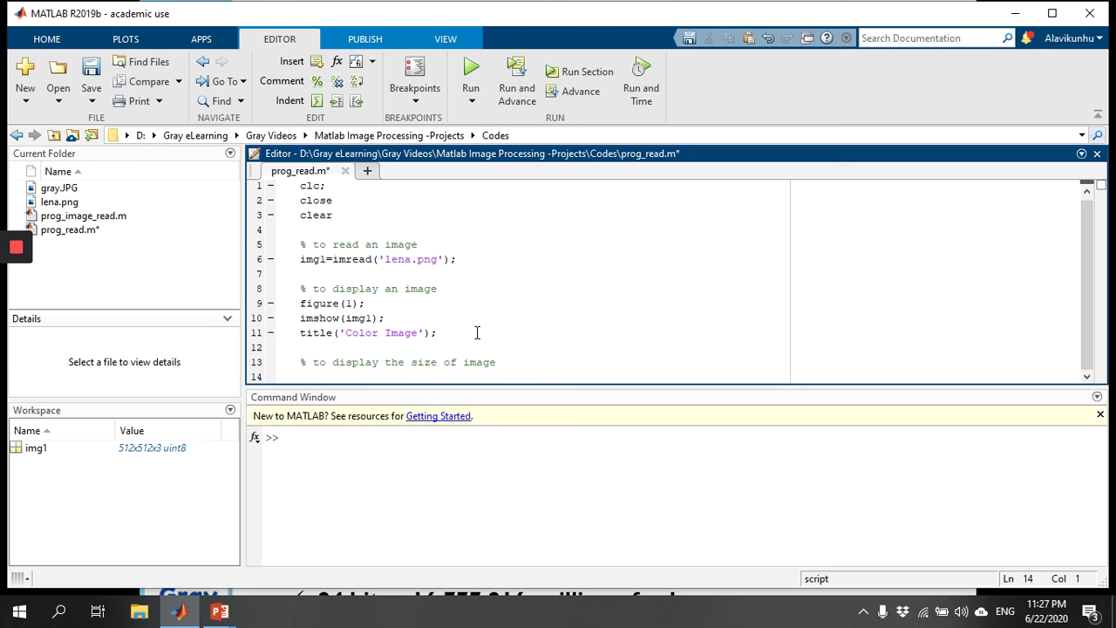
{"action": "type", "text": "size"}
{"action": "type", "text": "(img"}
{"action": "type", "text": "1)"}
Run the saved script and move Figure 1 aside to reveal ans = 512 512 3.
{"action": "key", "text": "Return"}
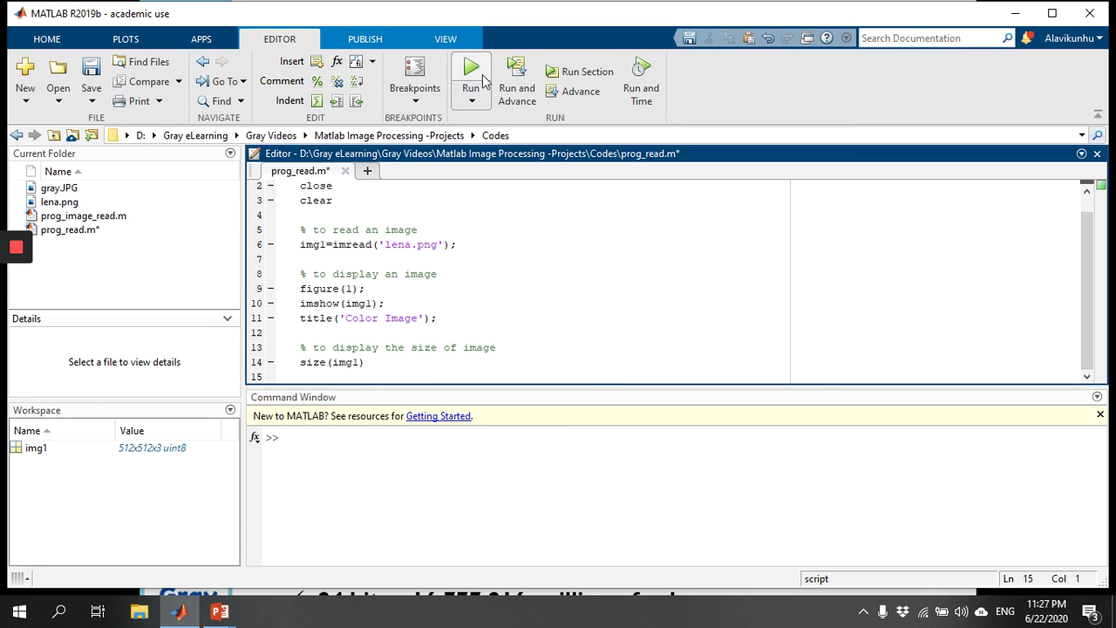
{"action": "left_click", "coordinate": [471, 74]}
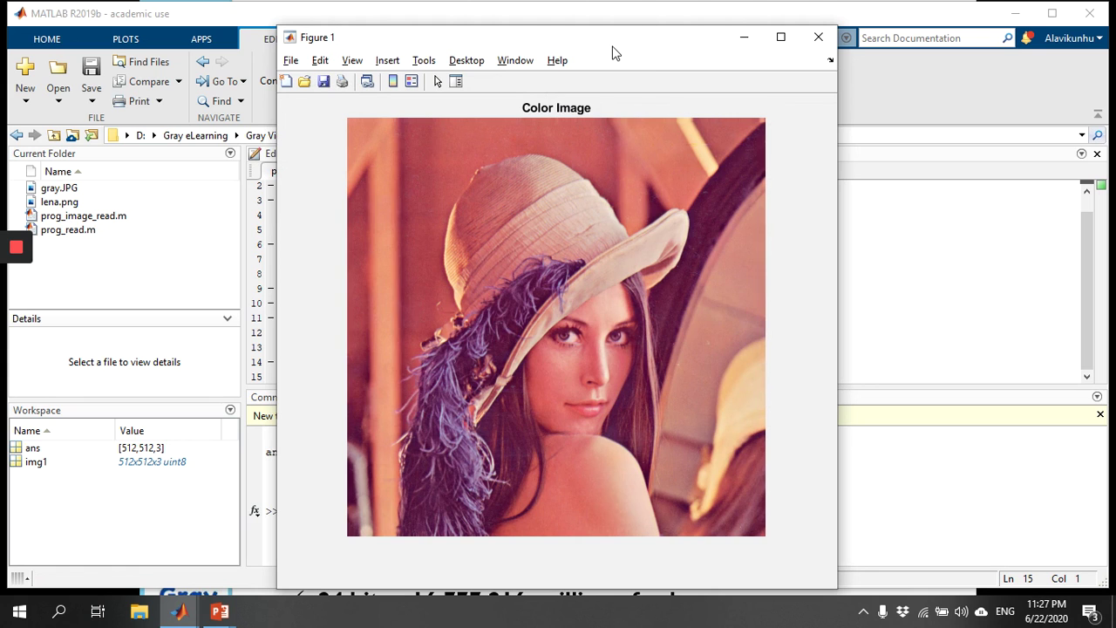
{"action": "mouse_move", "coordinate": [613, 50]}
{"action": "left_mouse_down"}
{"action": "mouse_move", "coordinate": [806, 17]}
{"action": "mouse_move", "coordinate": [845, 27]}
{"action": "left_mouse_up"}
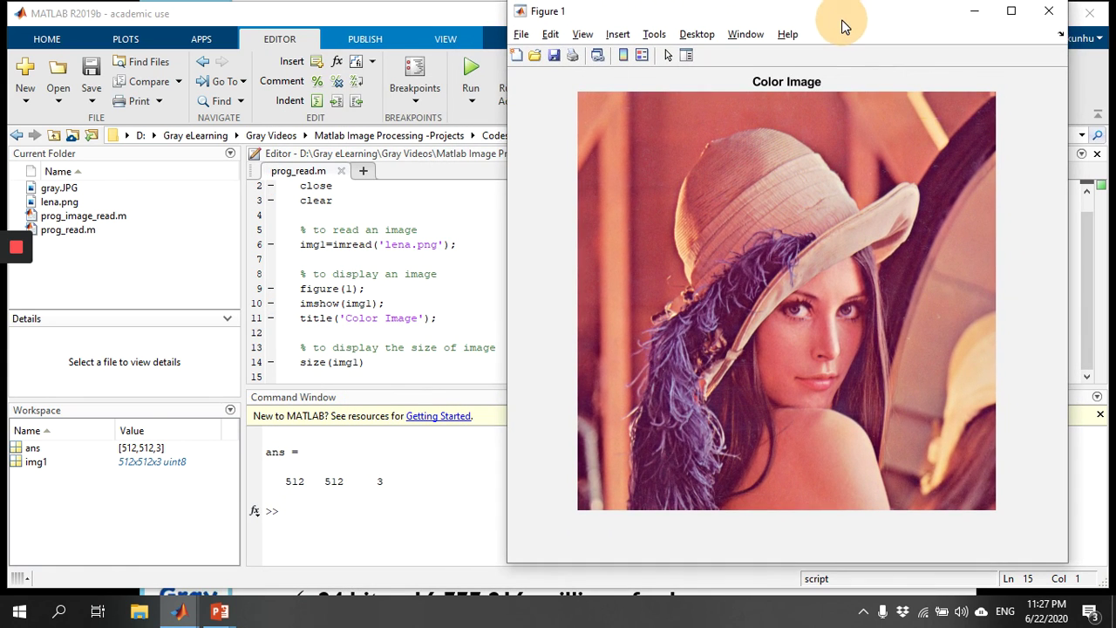